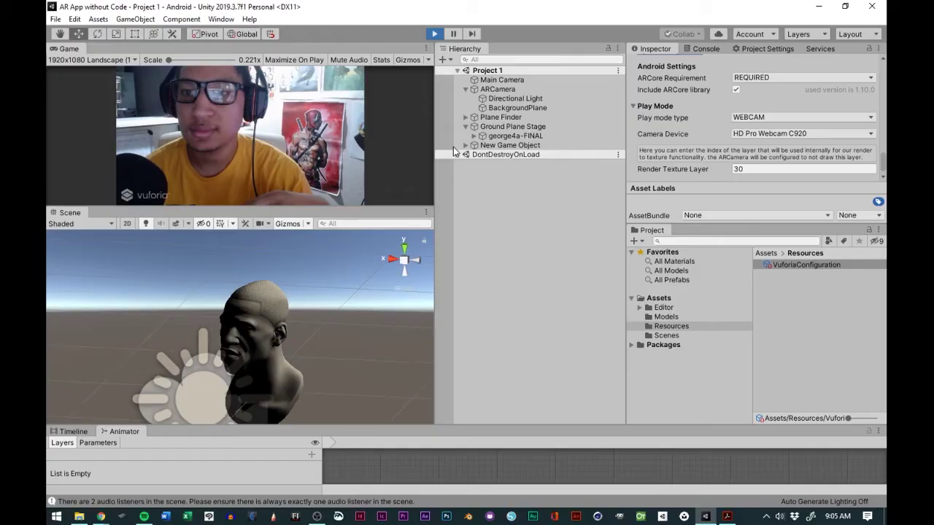
Exit Play mode to end the webcam AR test
key(ctrl+p)
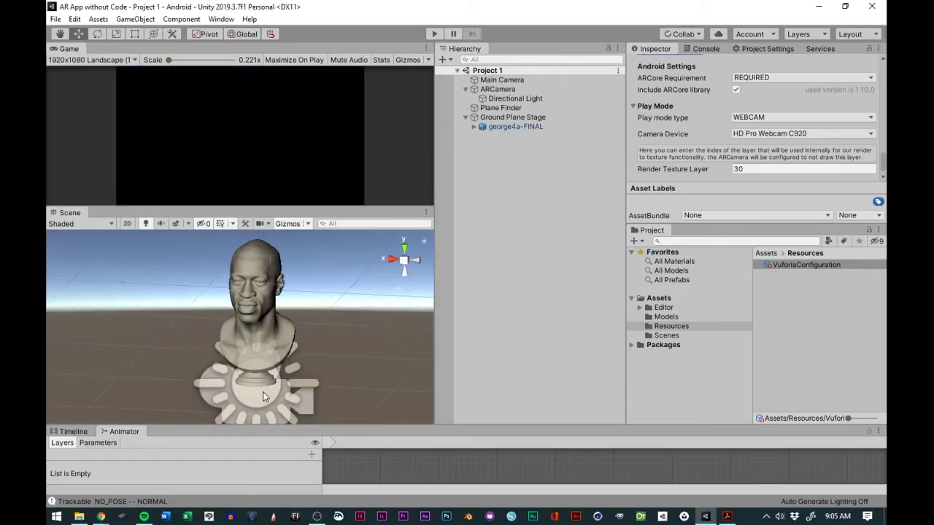
Frame the ARCamera and Ground Plane Stage in the Scene view and zoom in on the george4a-FINAL bust
double_click(498, 89)
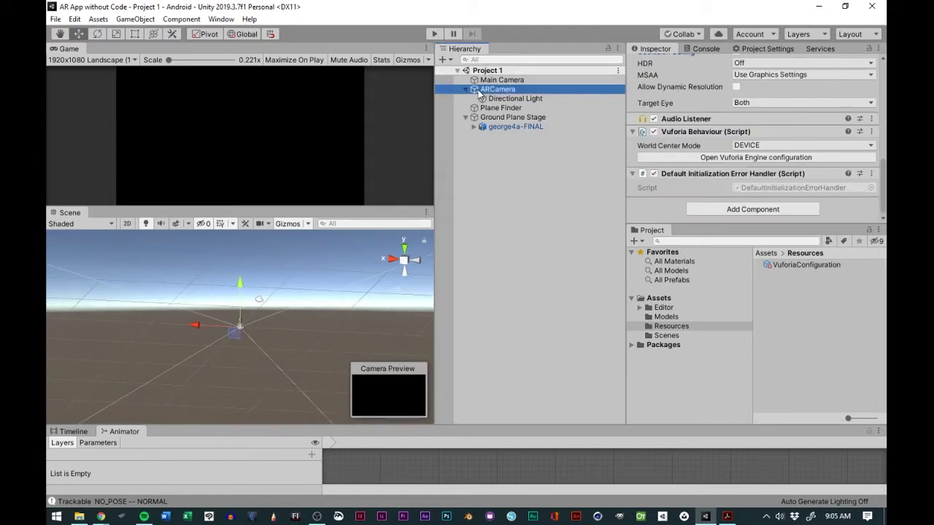
click(266, 305)
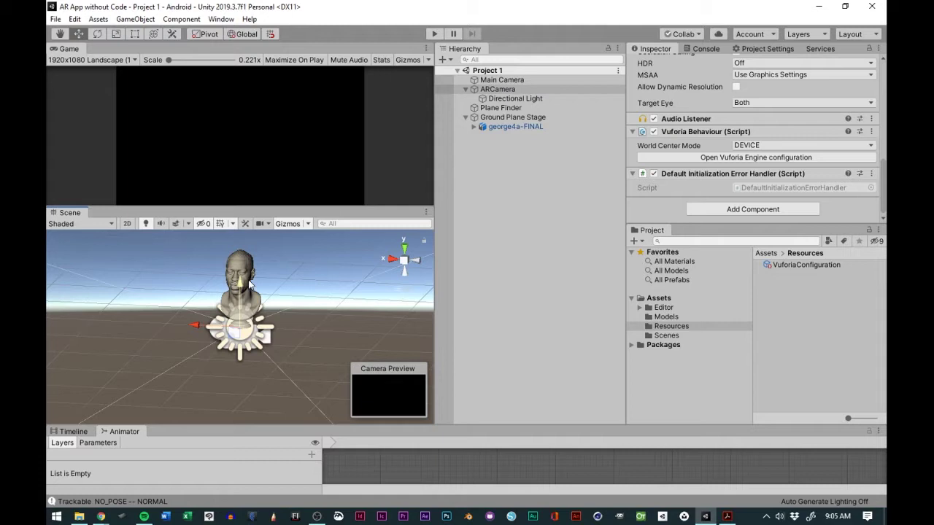
scroll(246, 331, up, 5)
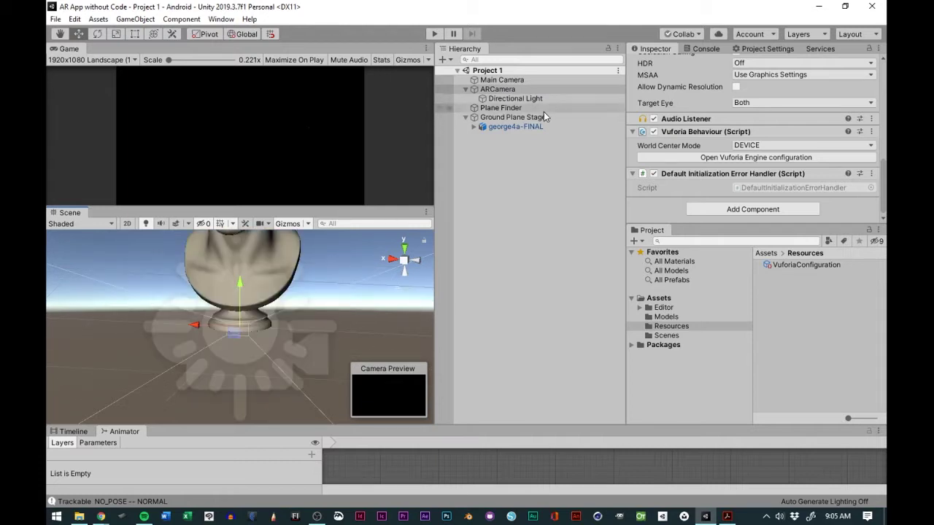
double_click(503, 117)
scroll(183, 329, up, 3)
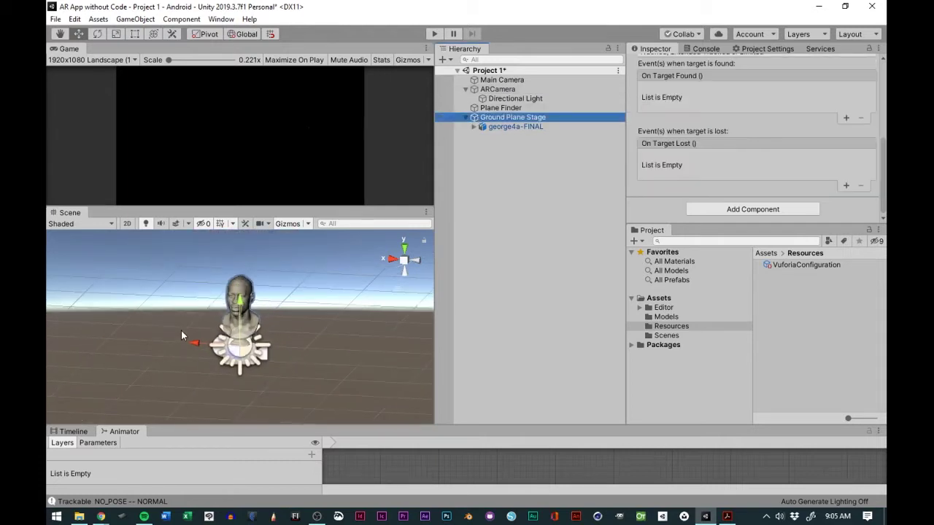
scroll(185, 326, up, 3)
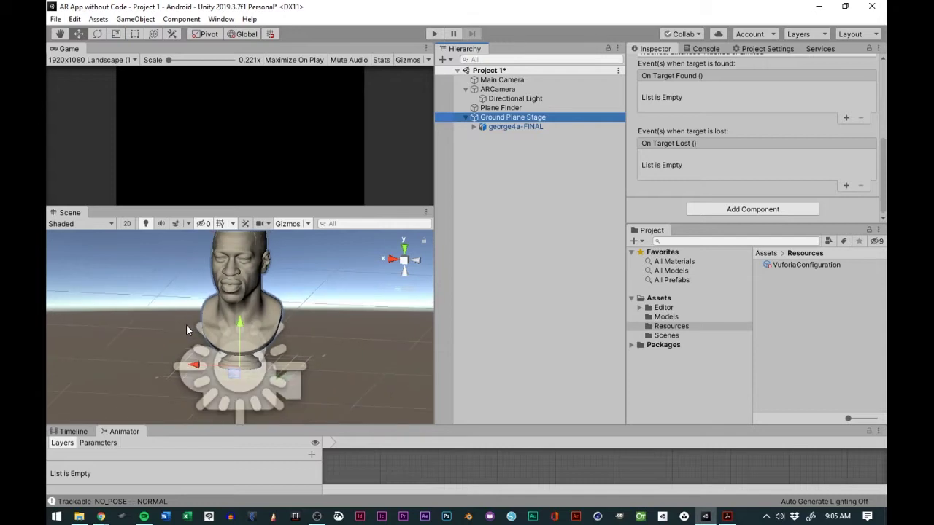
scroll(186, 323, up, 2)
Shrink the george4a-FINAL bust uniformly to about 0.1 scale
click(521, 127)
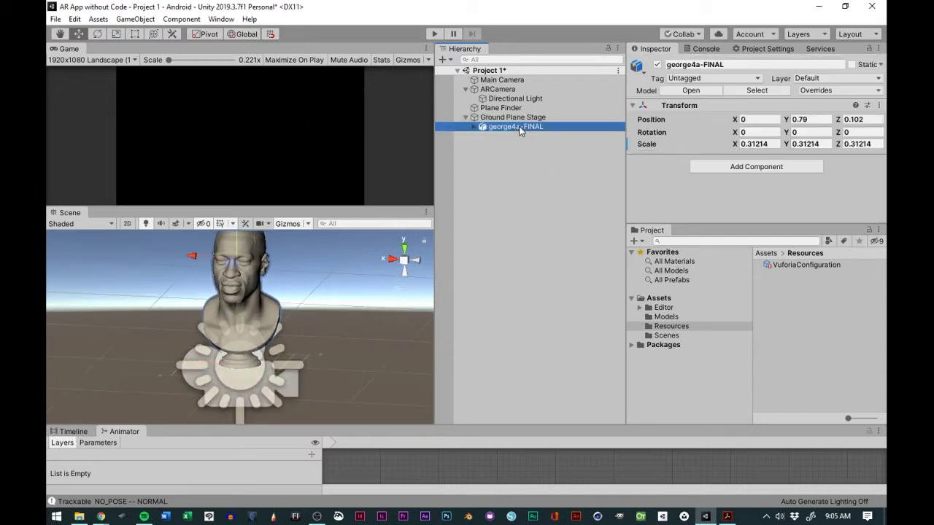
click(116, 33)
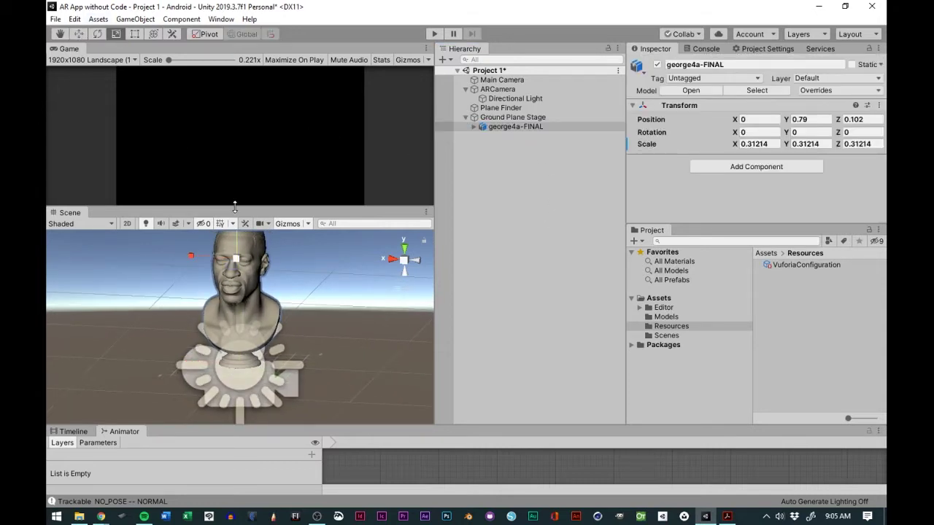
drag(236, 261, 228, 296)
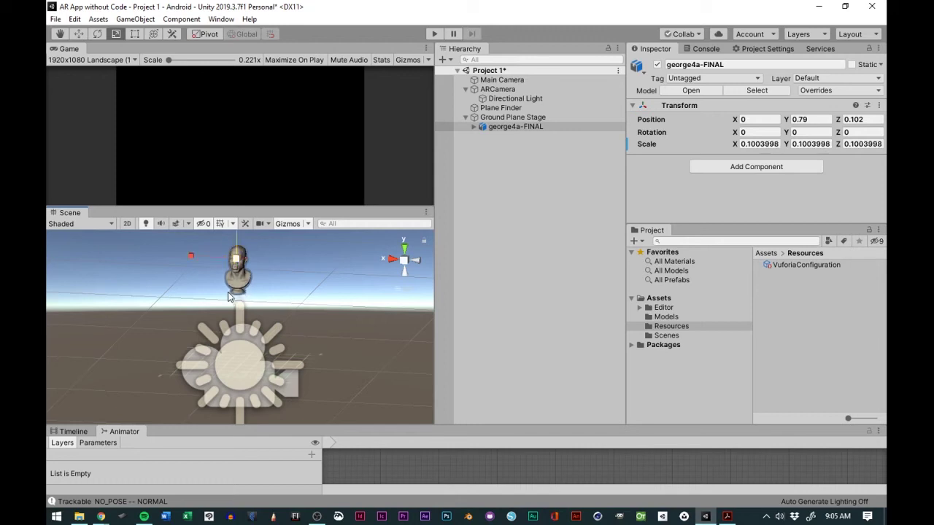
Lower the bust to Y 0.253, Z 0.044, just above the ground plane
click(78, 33)
drag(238, 242, 232, 315)
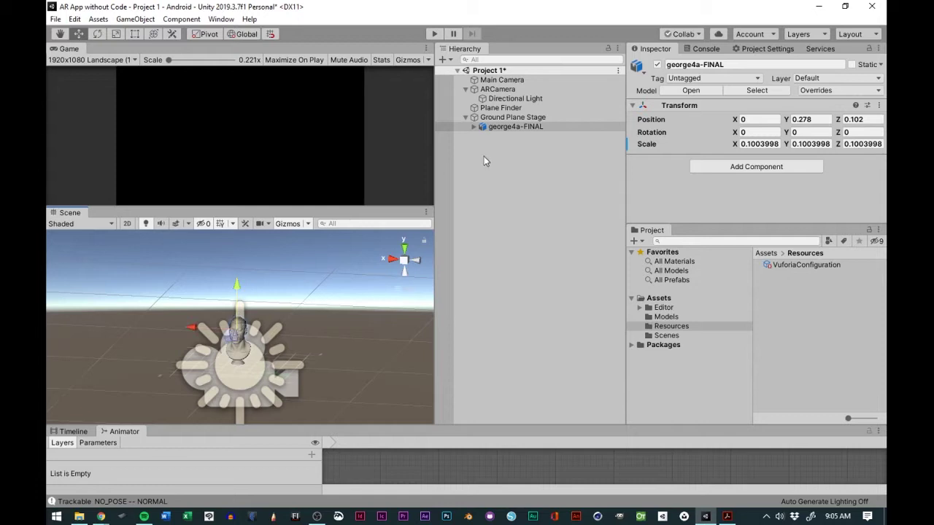
click(476, 118)
click(483, 128)
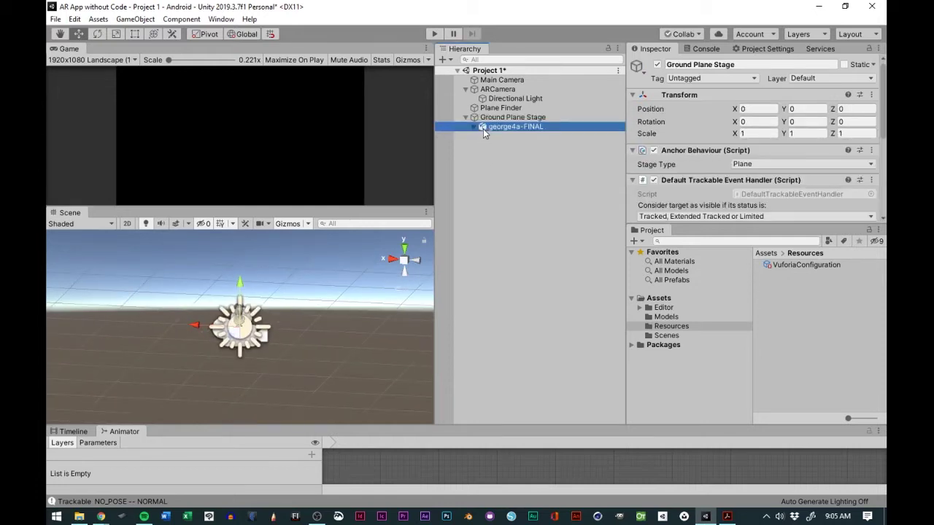
key(f)
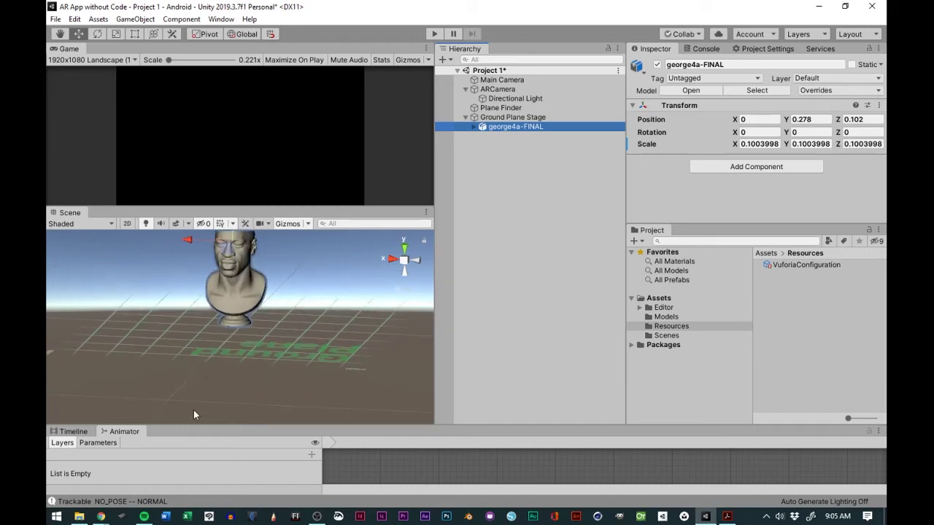
alt+drag(197, 410, 215, 381)
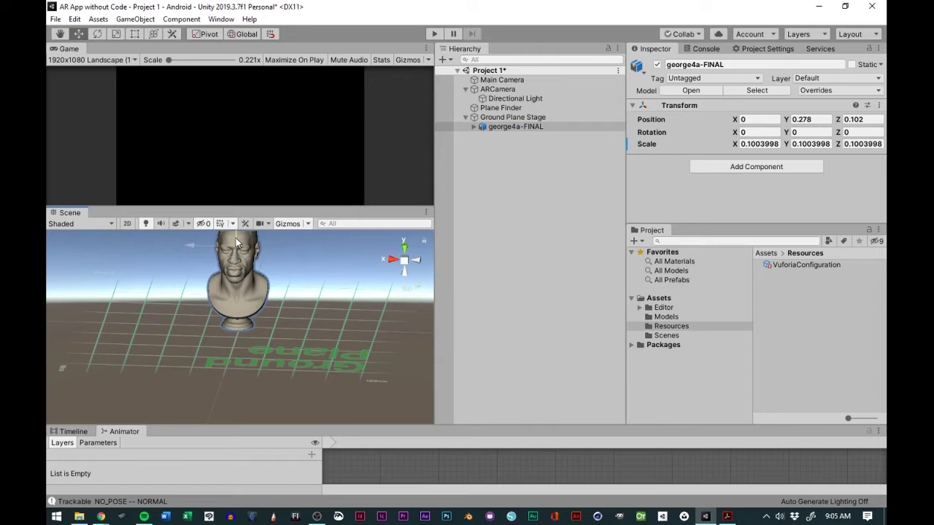
drag(236, 238, 239, 246)
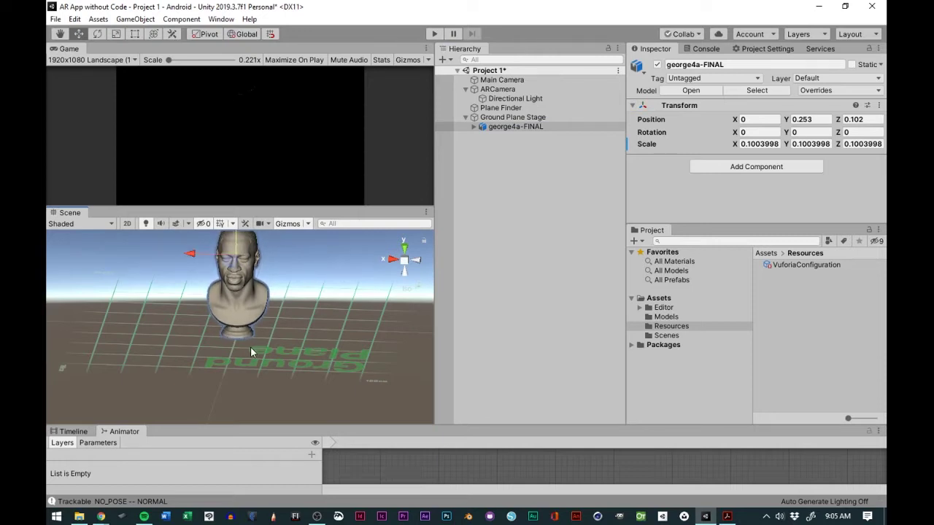
alt+drag(253, 354, 59, 363)
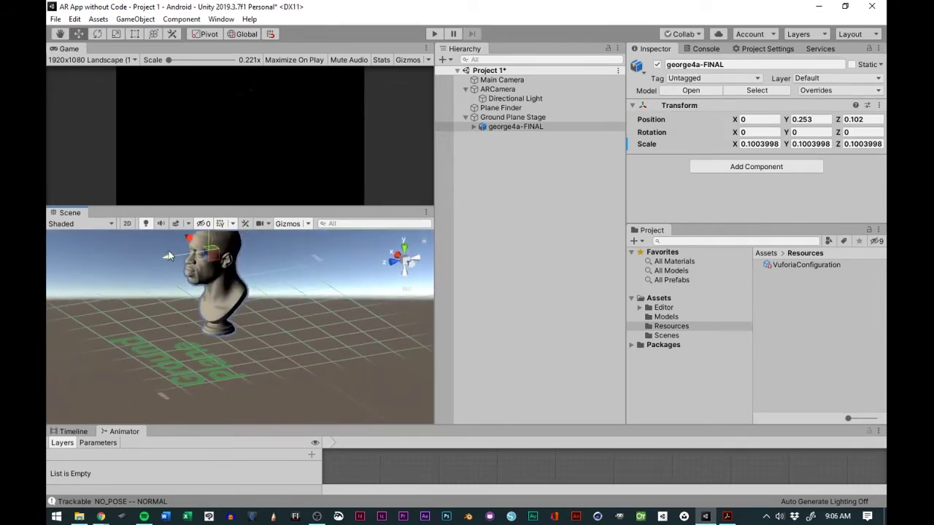
drag(172, 257, 186, 255)
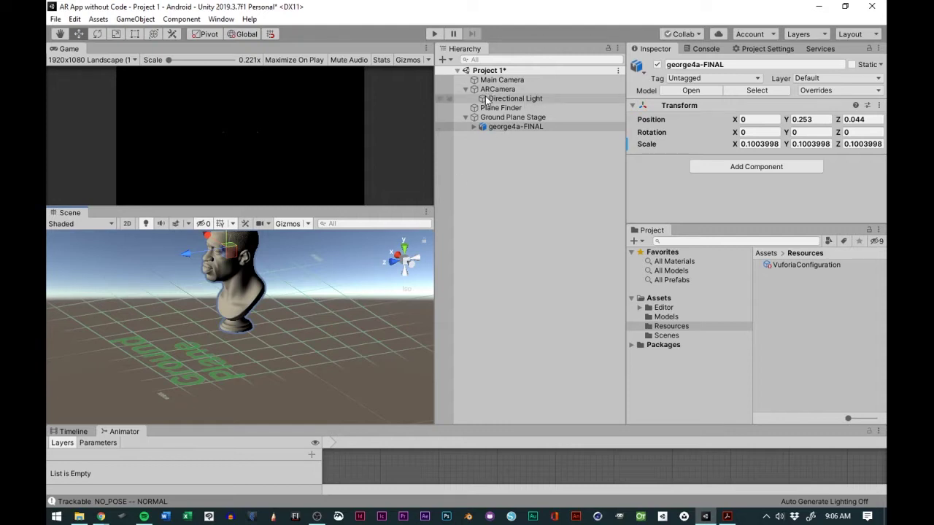
Raise the Directional Light beside the bust to about Y 0.352, Z 0.446
click(514, 99)
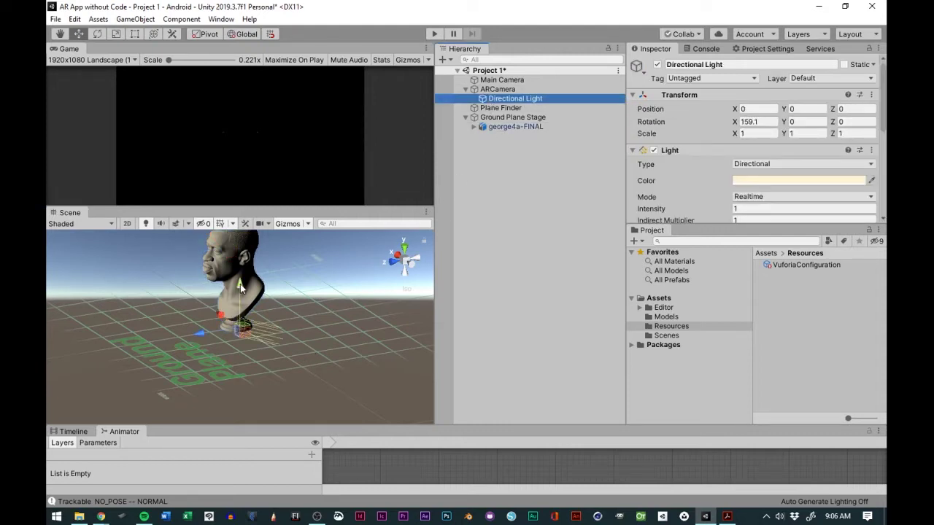
drag(241, 288, 124, 320)
scroll(132, 305, down, 3)
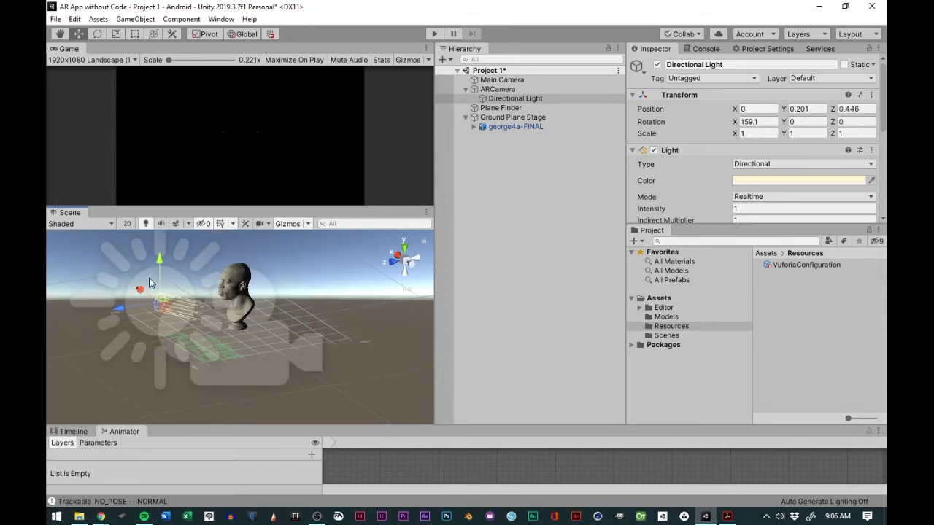
drag(161, 264, 177, 232)
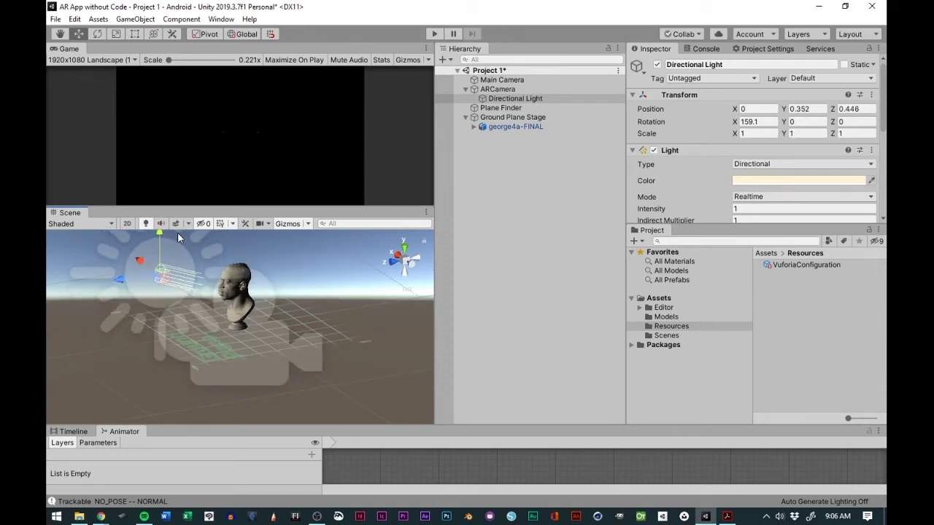
Make the Directional Light a child of Ground Plane Stage and check the lighting
drag(511, 99, 500, 125)
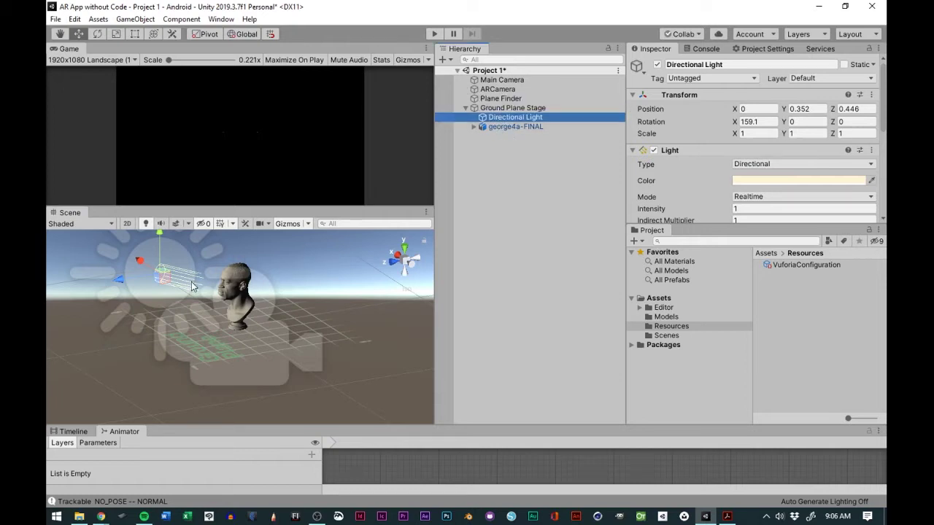
scroll(245, 312, up, 2)
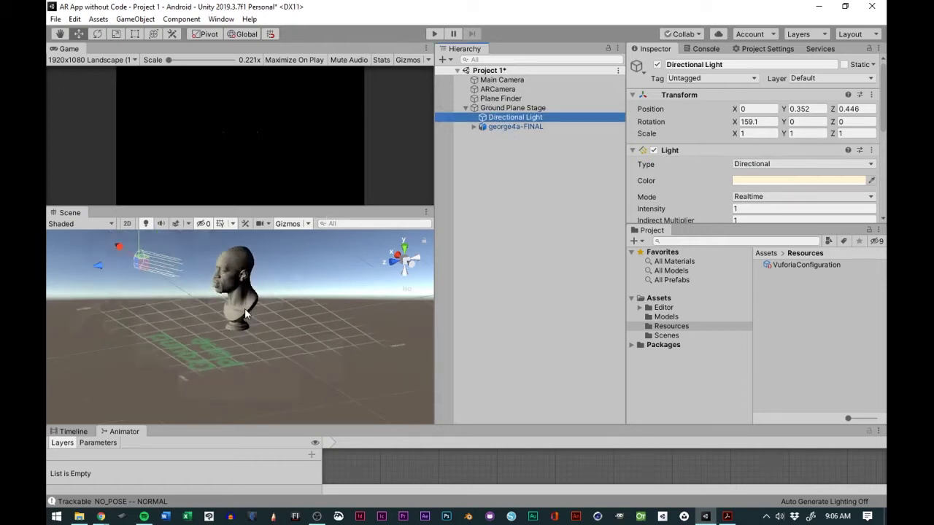
scroll(234, 300, down, 1)
alt+drag(226, 318, 231, 270)
alt+drag(234, 329, 207, 295)
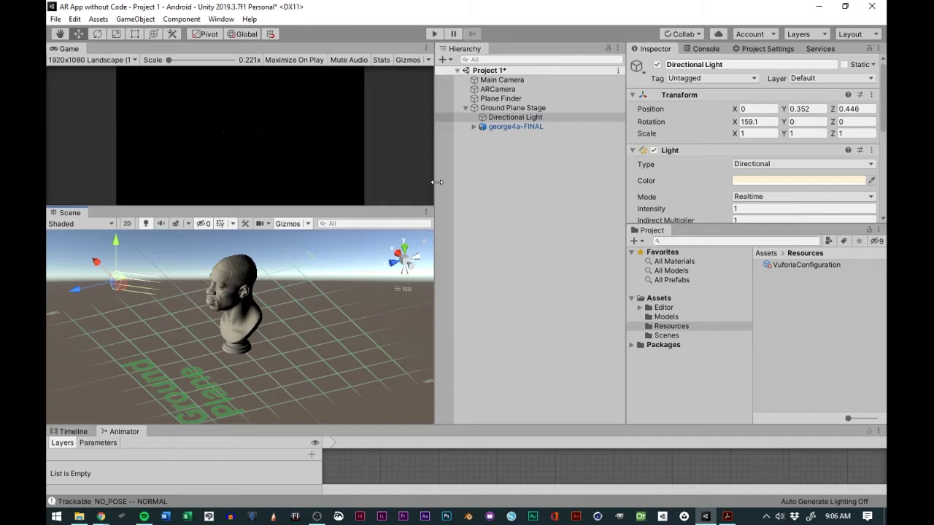
Duplicate the light, place the copy at X -0.525, Y 0.401, Z 0.211, and aim it at the bust
key(ctrl+d)
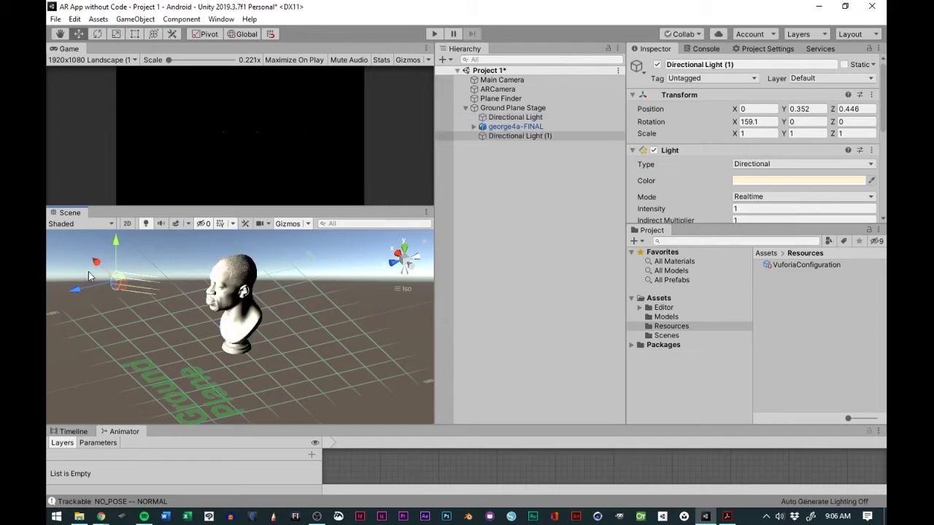
drag(100, 270, 215, 354)
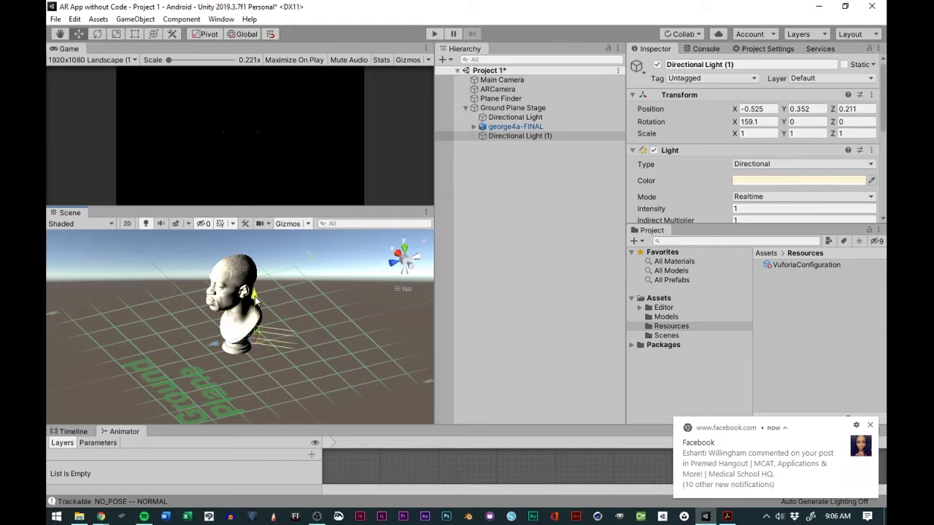
drag(254, 296, 260, 282)
click(98, 34)
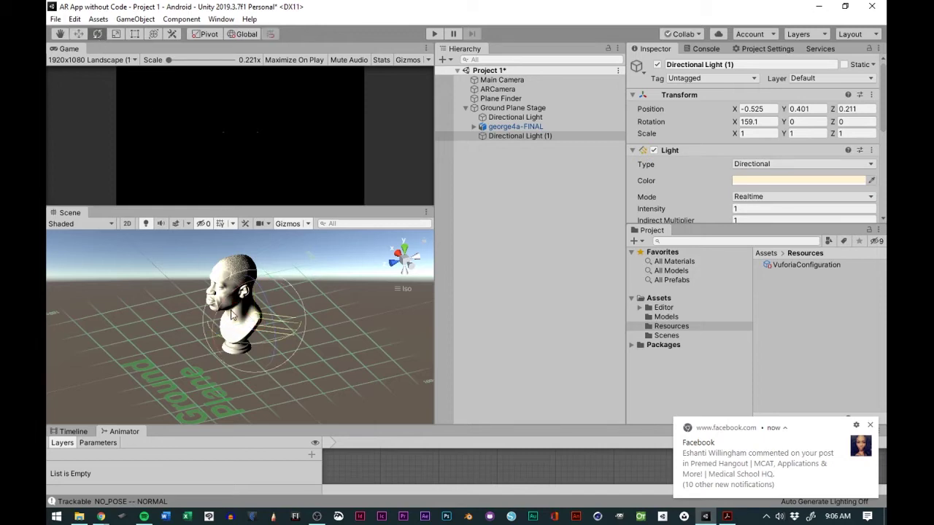
drag(241, 345, 435, 312)
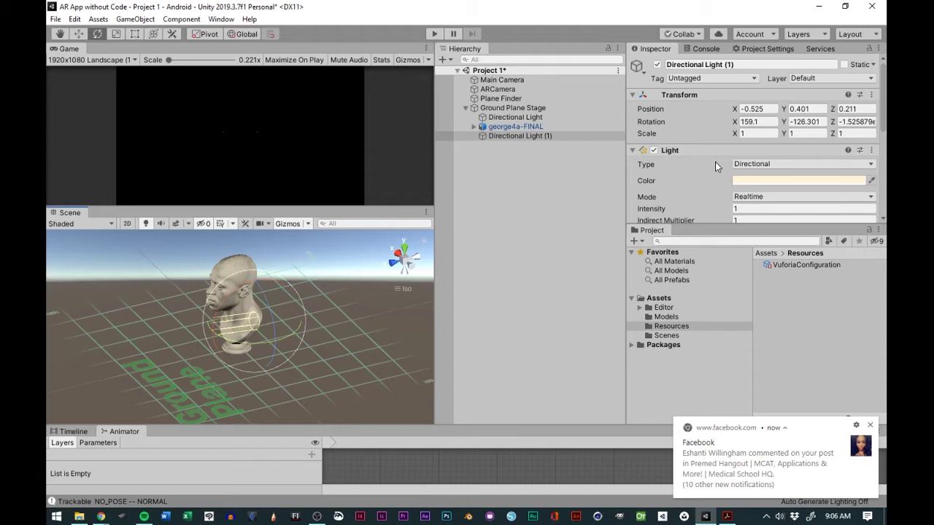
Lower Directional Light (1)'s shadow strength to 0.295 and move it above george4a-FINAL
scroll(717, 179, down, 10)
scroll(718, 191, up, 10)
scroll(712, 185, down, 5)
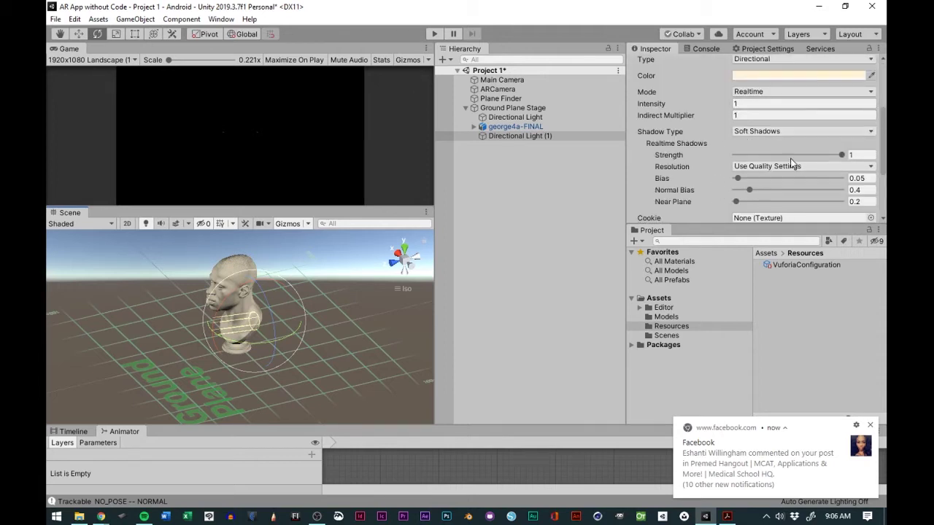
drag(843, 155, 766, 158)
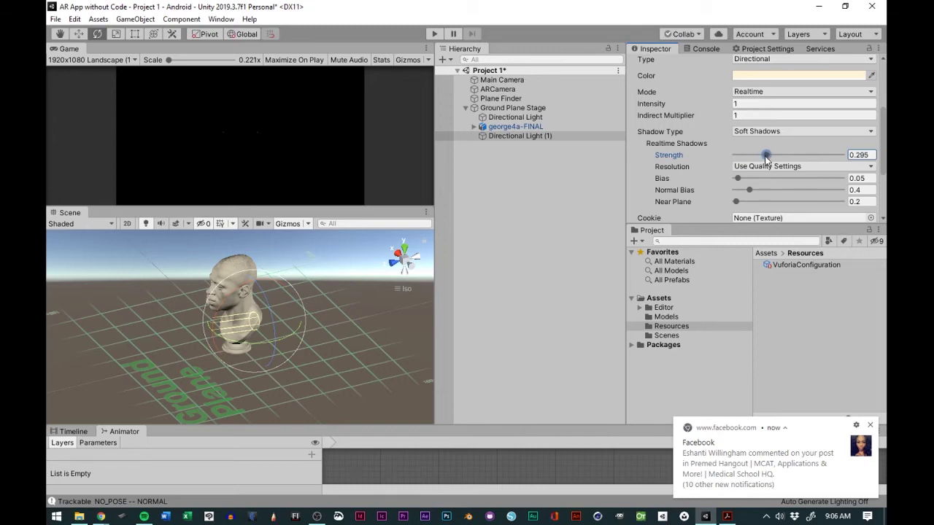
drag(509, 137, 508, 123)
Set Directional Light's shadow strength to 0.524
click(509, 118)
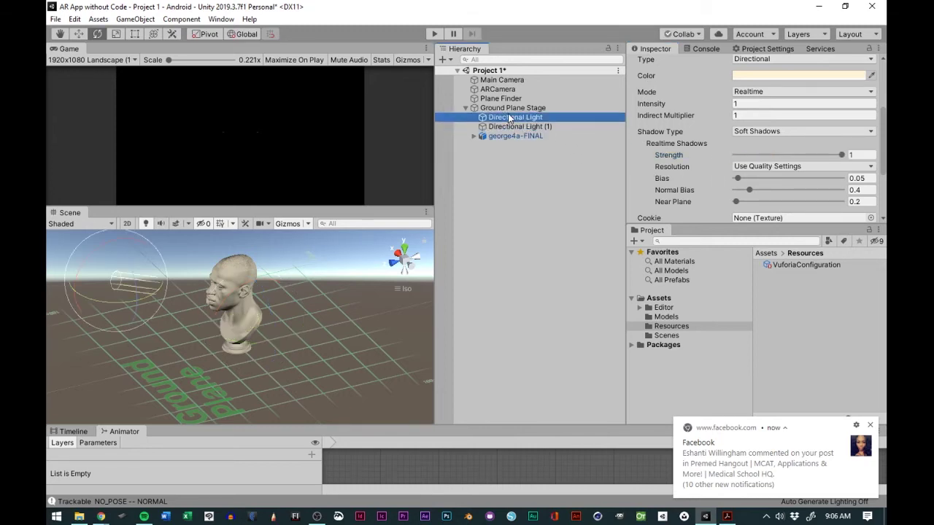
drag(843, 156, 788, 156)
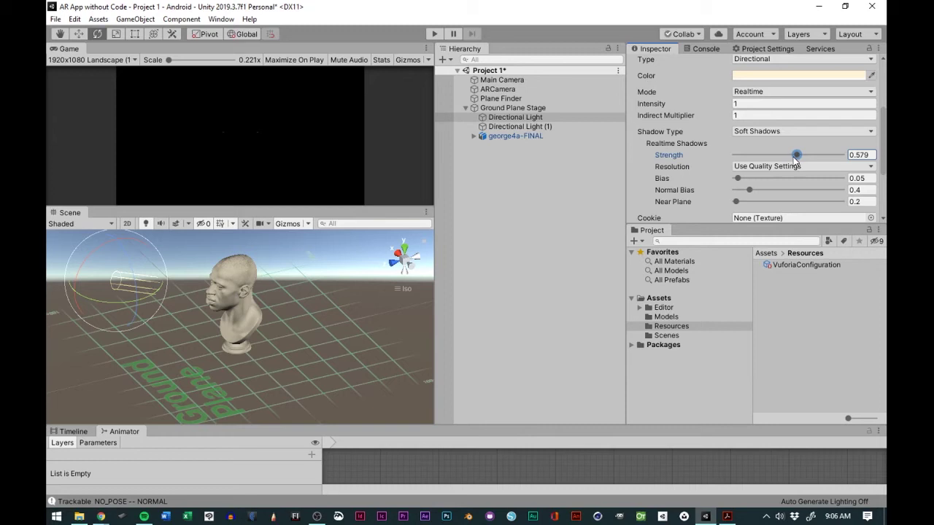
drag(795, 160, 793, 159)
Dim Directional Light (1) to intensity 0.56 and set Directional Light just under 1
click(503, 126)
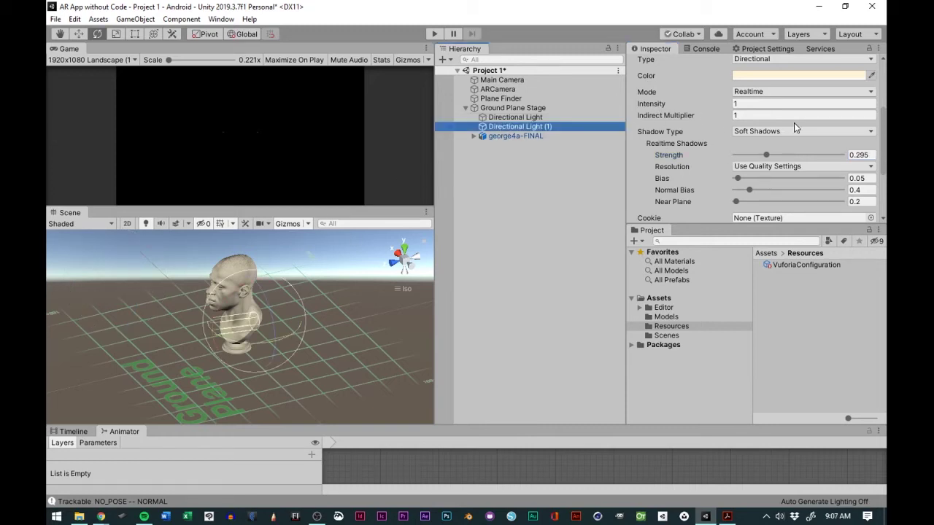
drag(734, 103, 718, 103)
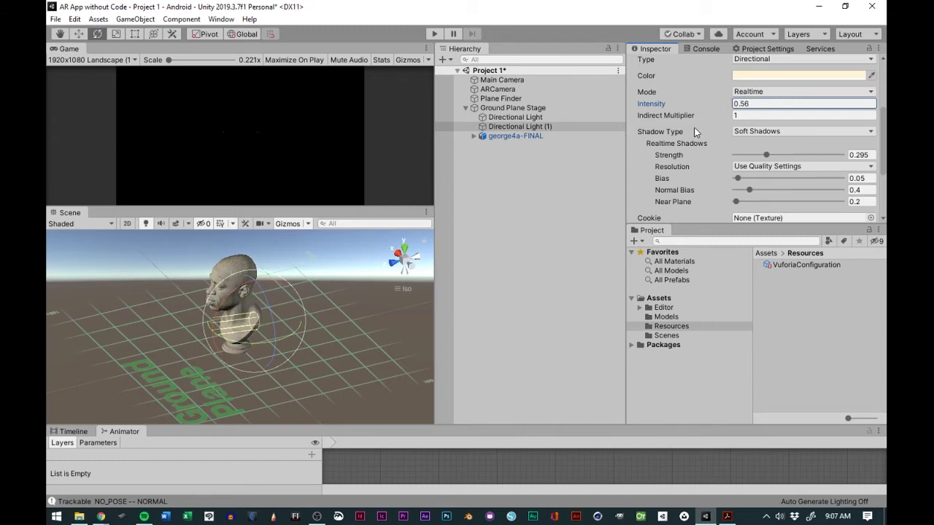
click(515, 118)
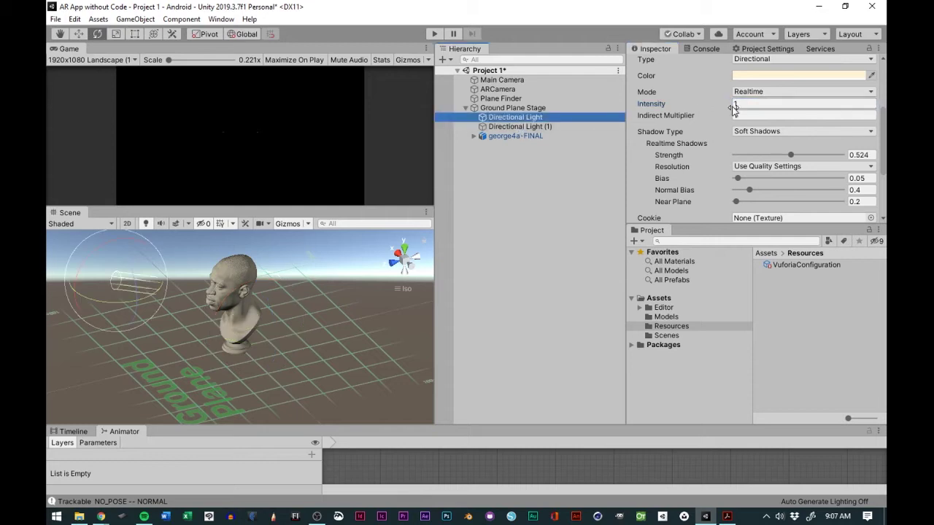
mouse_move(734, 108)
mouse_down()
mouse_move(712, 103)
mouse_move(727, 105)
mouse_up()
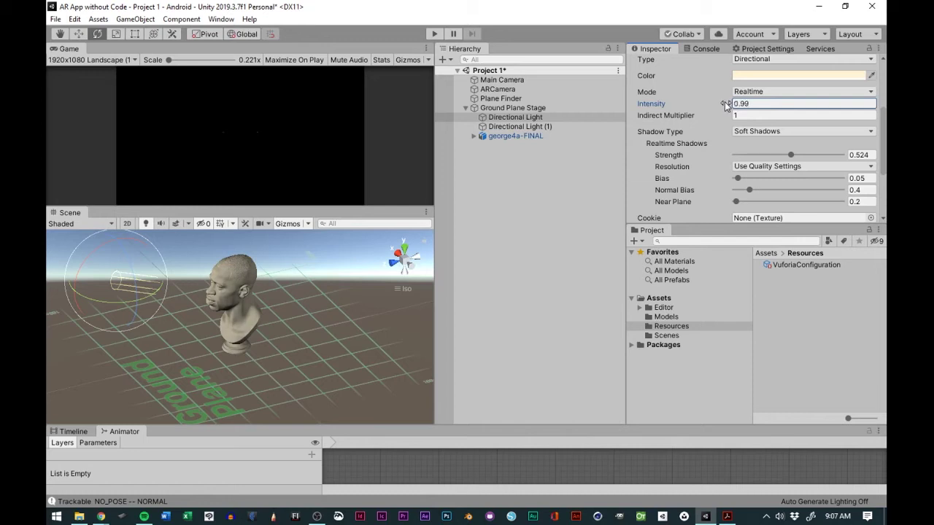
click(550, 126)
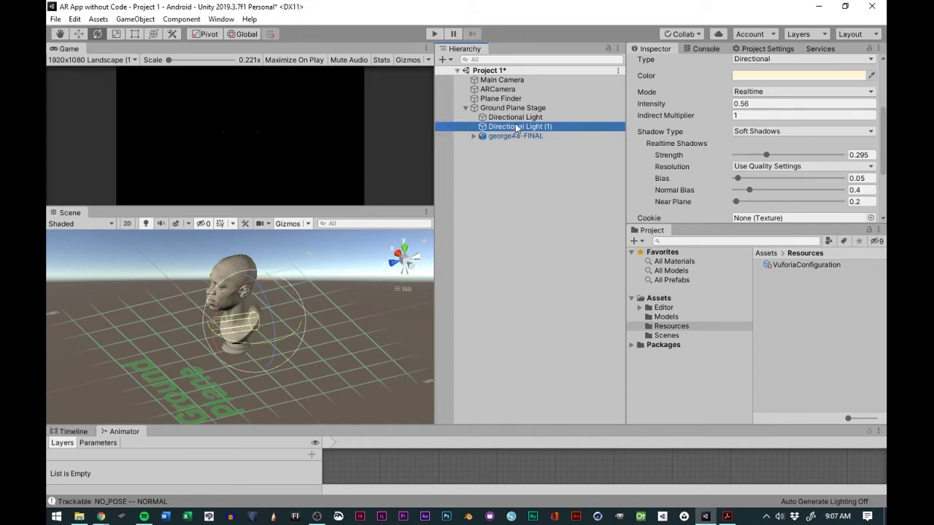
Duplicate Directional Light (1) as Directional Light (2) and move it to the bust's left
right_click(516, 127)
click(536, 172)
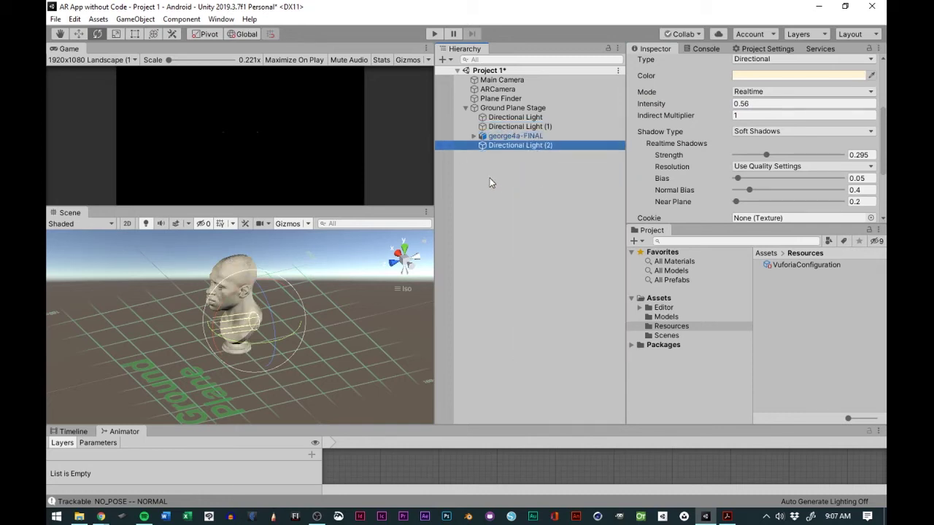
drag(488, 144, 488, 134)
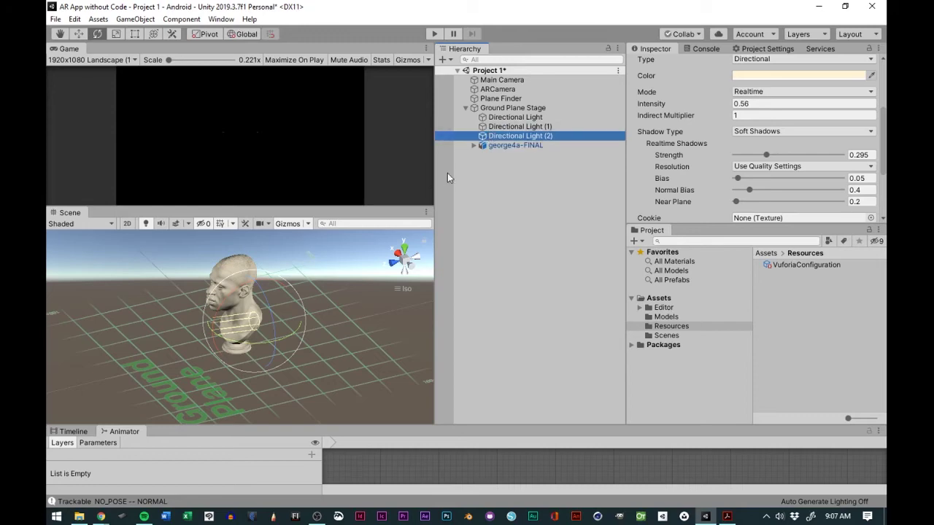
alt+drag(279, 321, 383, 351)
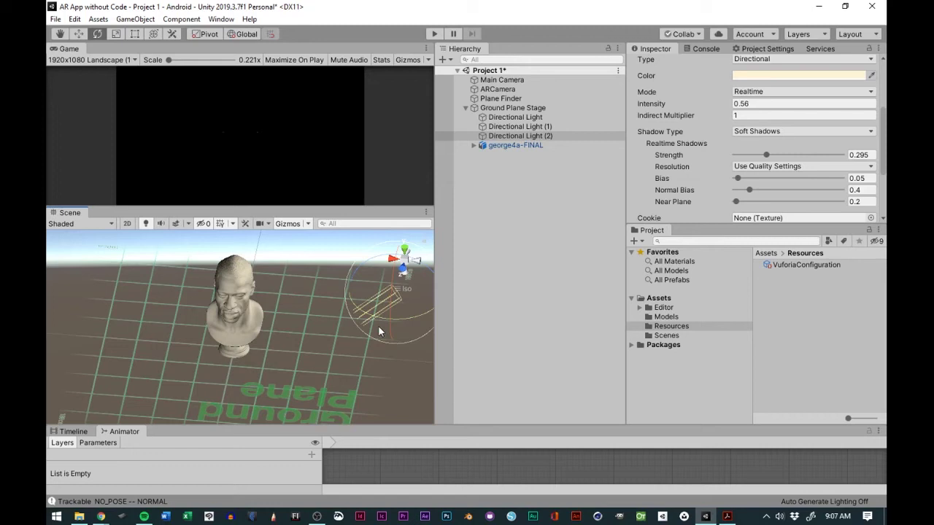
click(117, 33)
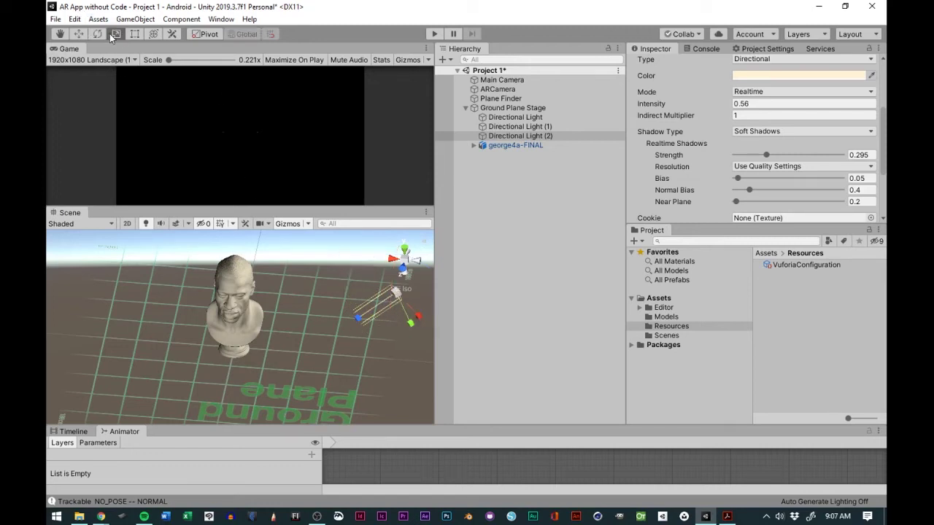
click(79, 34)
drag(370, 277, 105, 250)
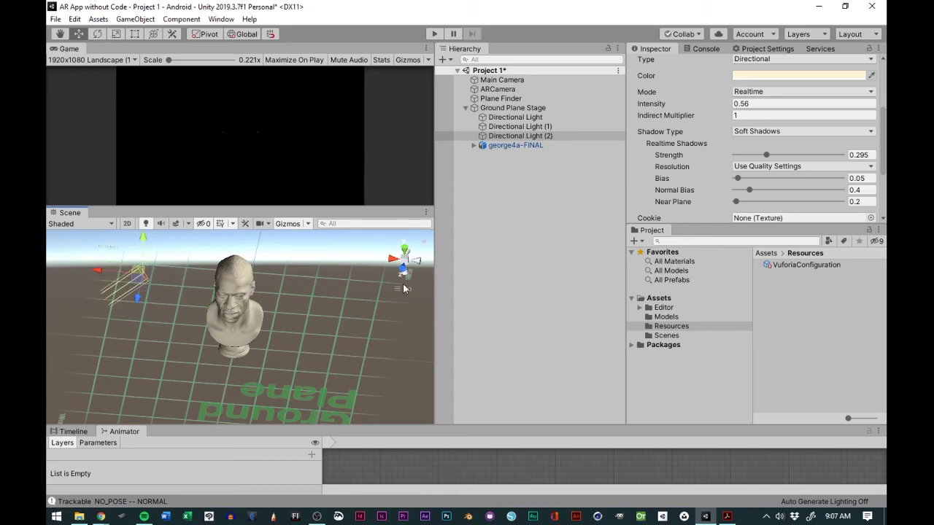
Set Directional Light (2)'s Y rotation to 127.9 and settle it at 0.254, 0.371, 0.127
scroll(759, 145, up, 4)
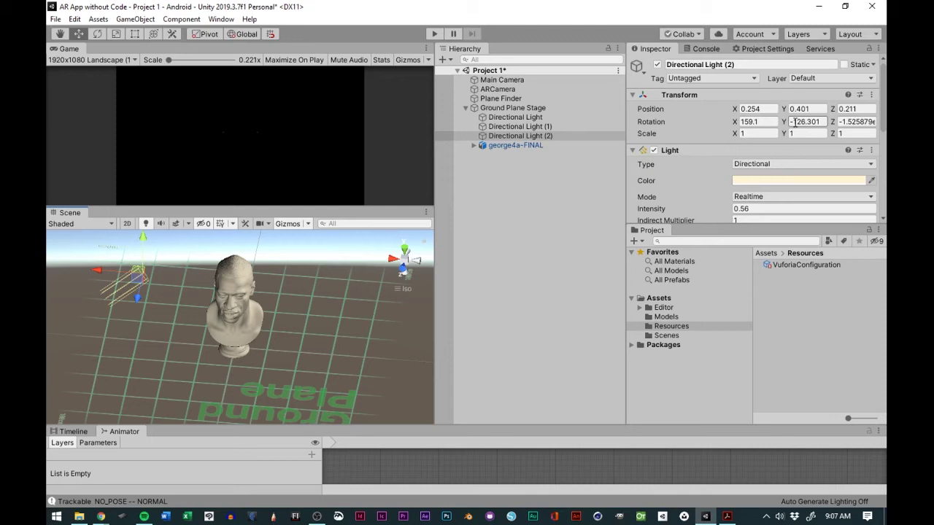
drag(795, 122, 752, 123)
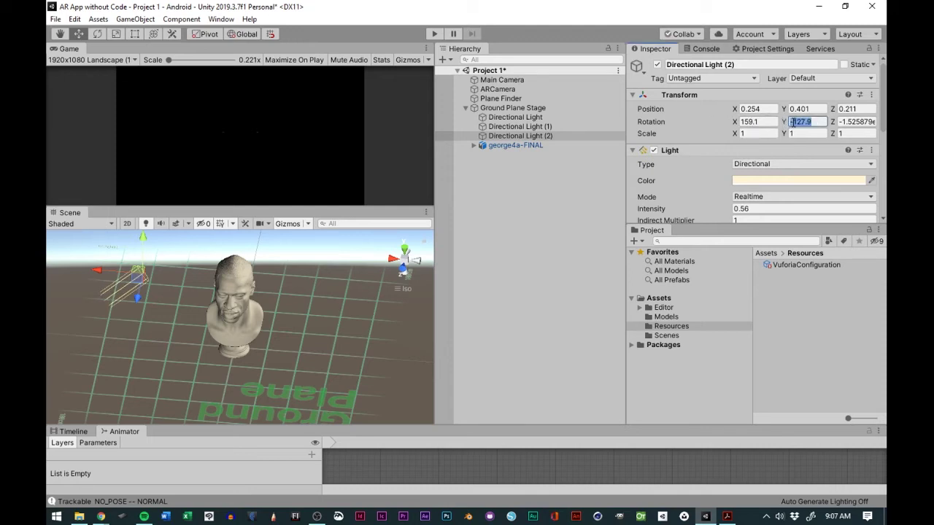
key(Delete)
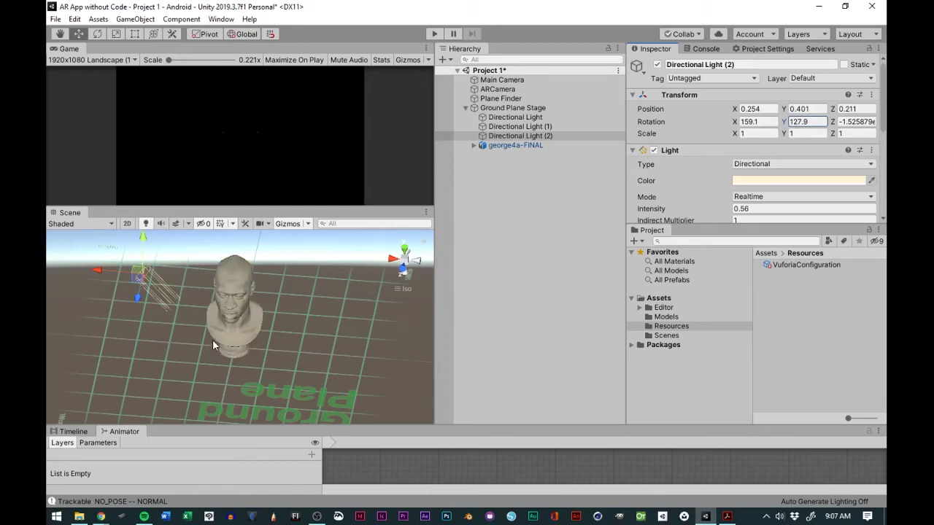
alt+drag(212, 339, 268, 304)
drag(231, 250, 235, 258)
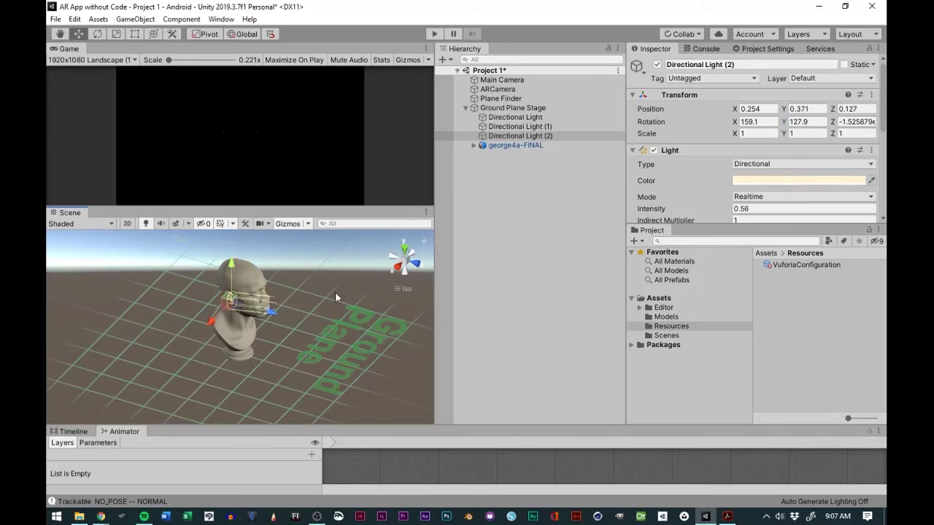
alt+drag(379, 311, 342, 308)
scroll(292, 262, down, 5)
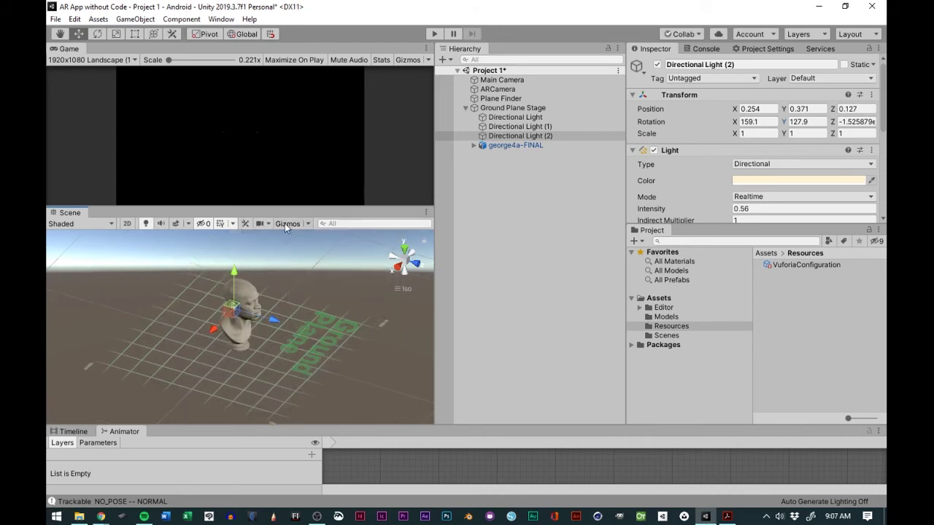
Deselect the light, then save the scene and the whole project from the File menu
click(534, 255)
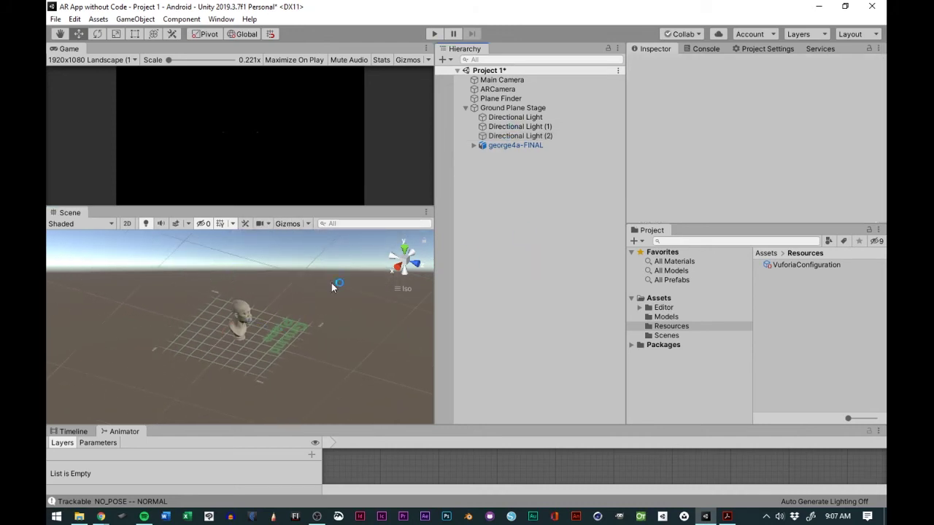
click(55, 19)
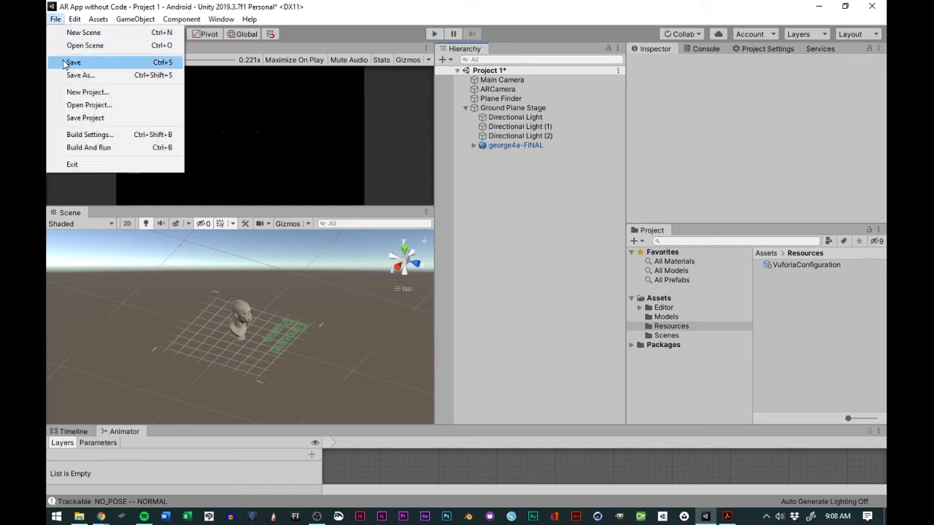
click(65, 63)
click(55, 19)
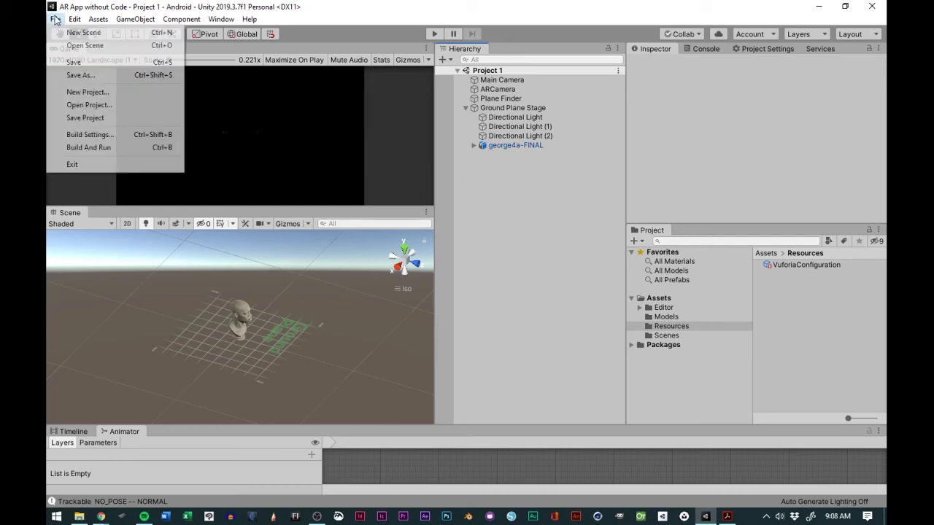
click(84, 118)
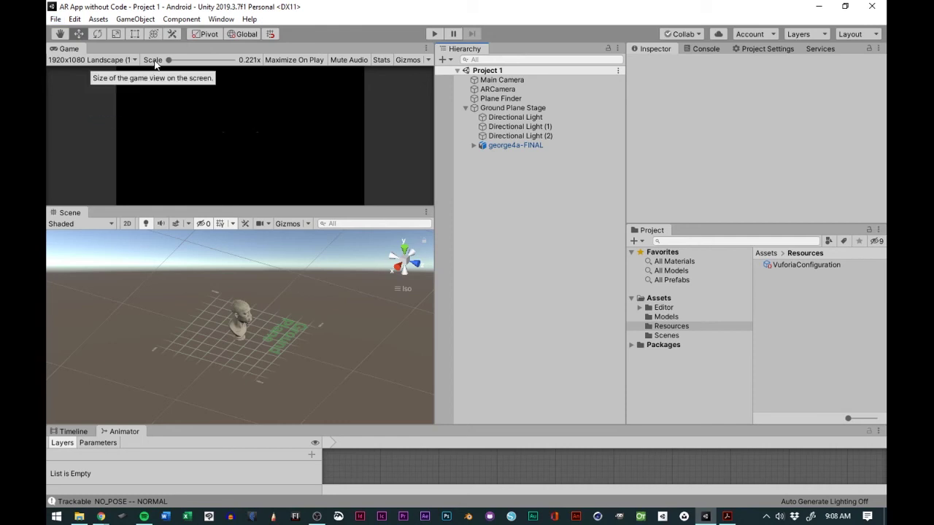
Enter Play mode to test the bust over the live camera feed
click(433, 34)
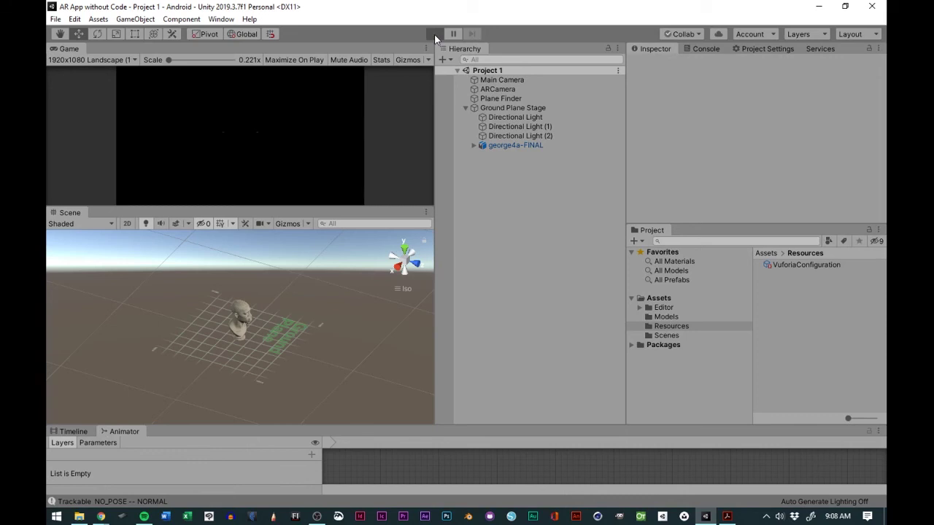